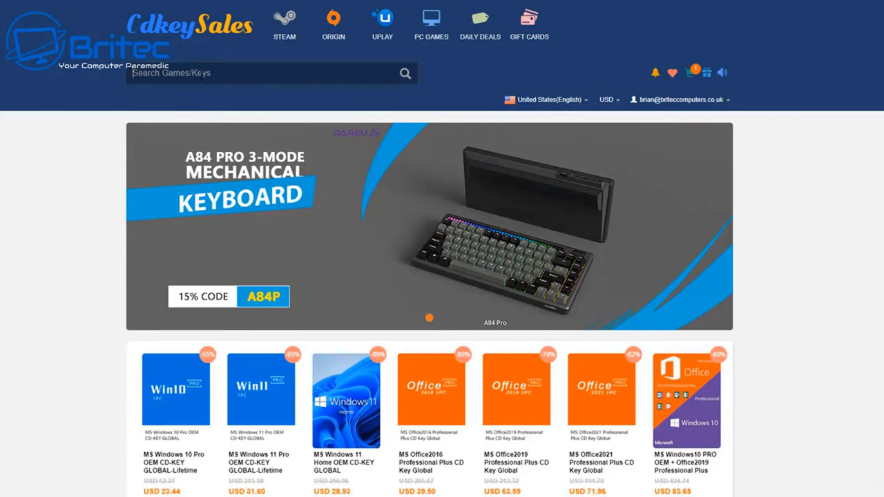
Search 'windows 10', buy the Windows 10 Pro OEM key, and apply promotion code BR09.
text(windows)
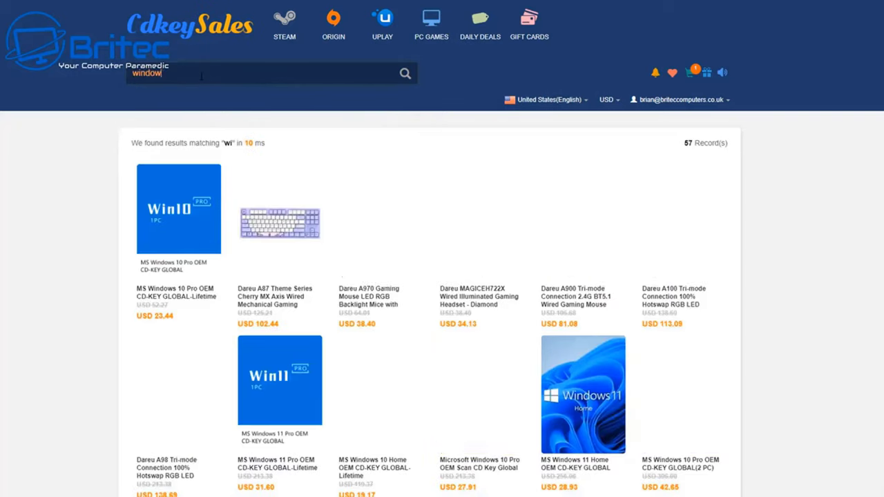
text( 10)
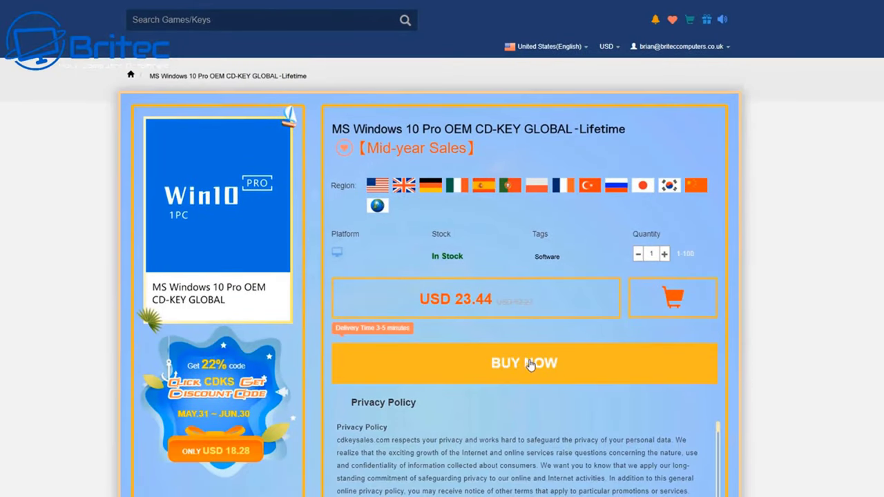
click(525, 364)
click(239, 354)
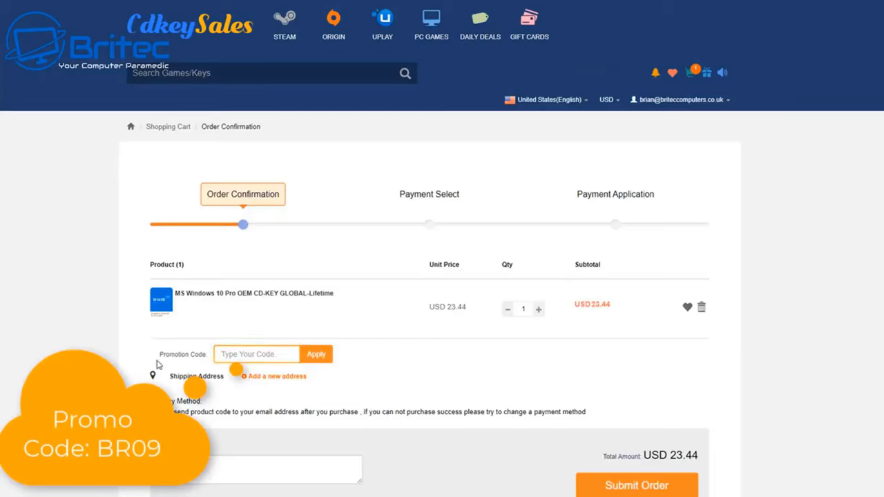
text(BR09)
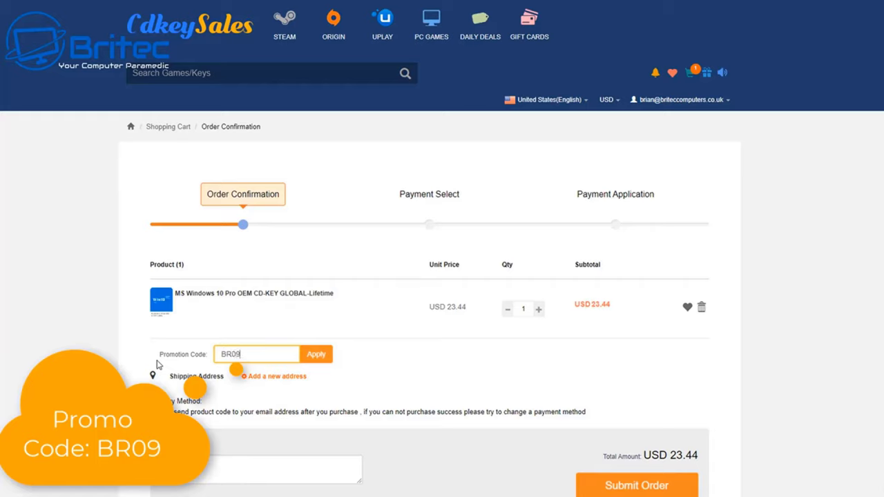
click(318, 356)
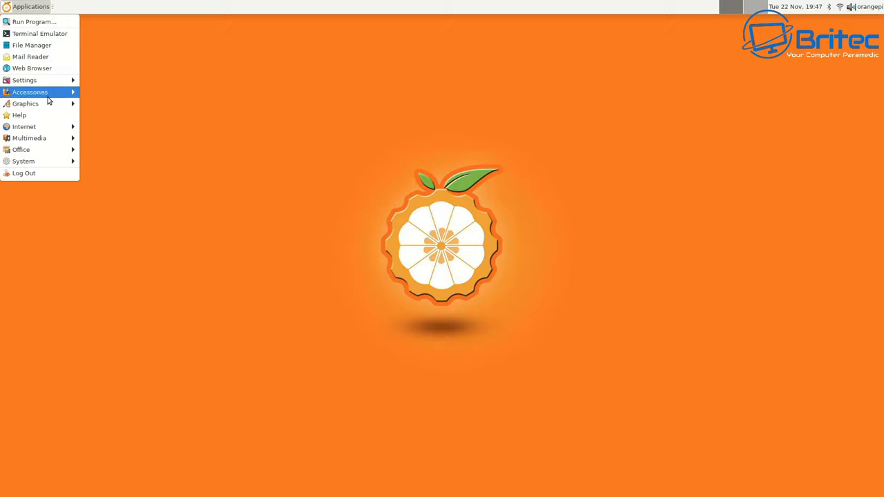
Launch GIMP from the Graphics category of the Applications menu.
mouse_move(48, 107)
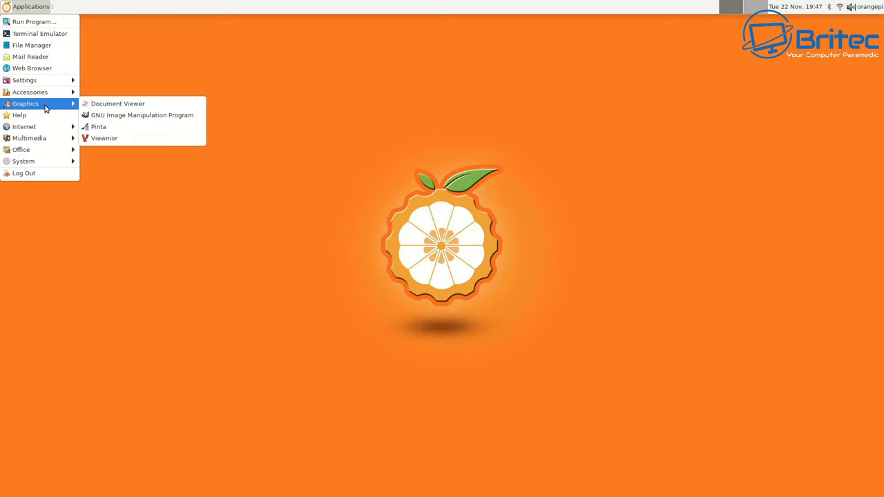
click(122, 118)
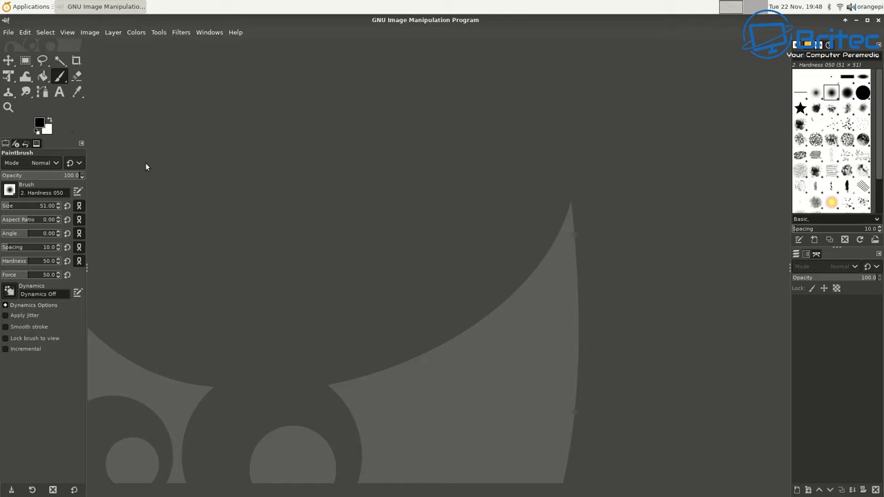
Create a new 1920×1080 image in GIMP.
click(7, 32)
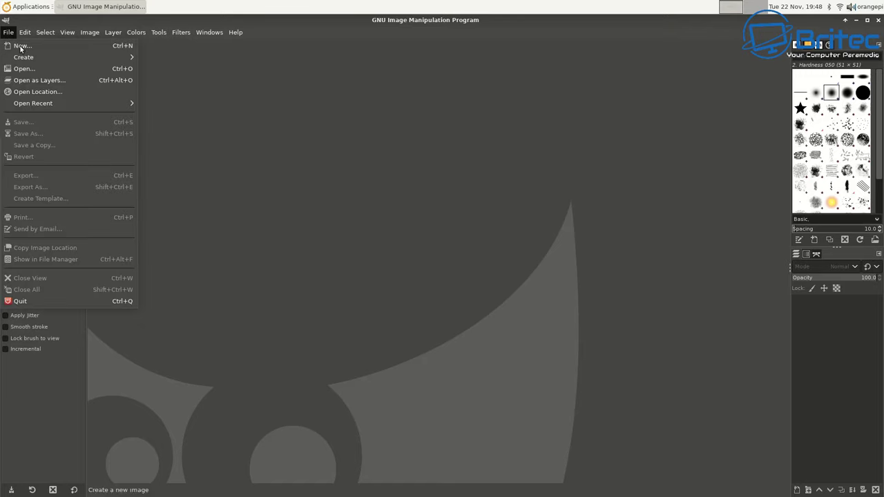
click(14, 45)
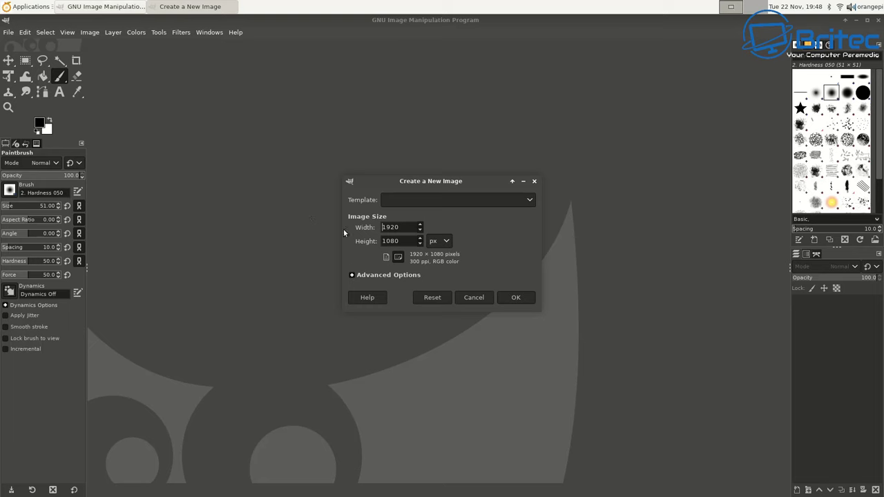
click(514, 298)
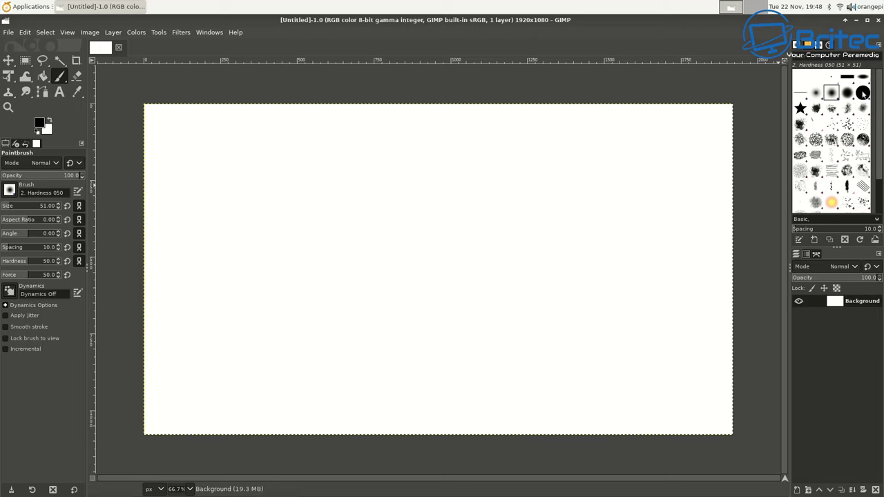
Paint two looping Star-brush strokes, then quit GIMP discarding the changes.
click(801, 110)
mouse_move(665, 186)
mouse_down()
mouse_move(446, 231)
mouse_move(271, 248)
mouse_up()
mouse_move(268, 283)
mouse_down()
mouse_move(577, 300)
mouse_move(290, 321)
mouse_move(415, 173)
mouse_move(368, 150)
mouse_up()
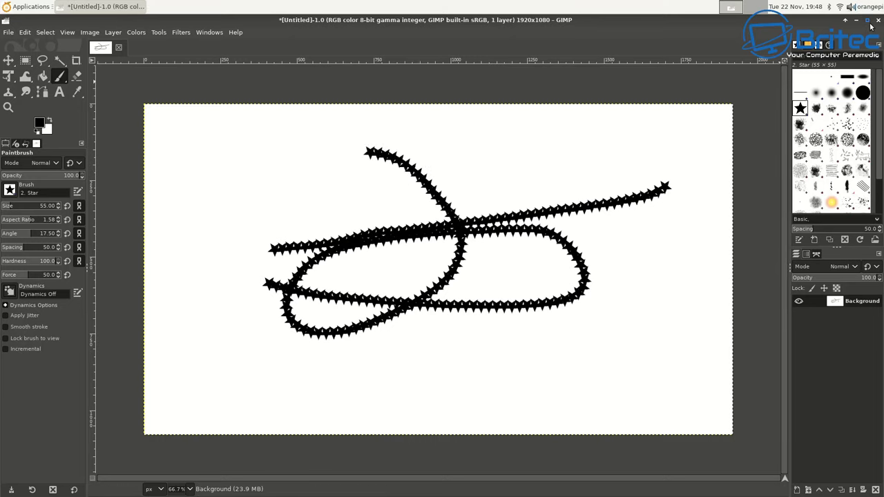
click(878, 22)
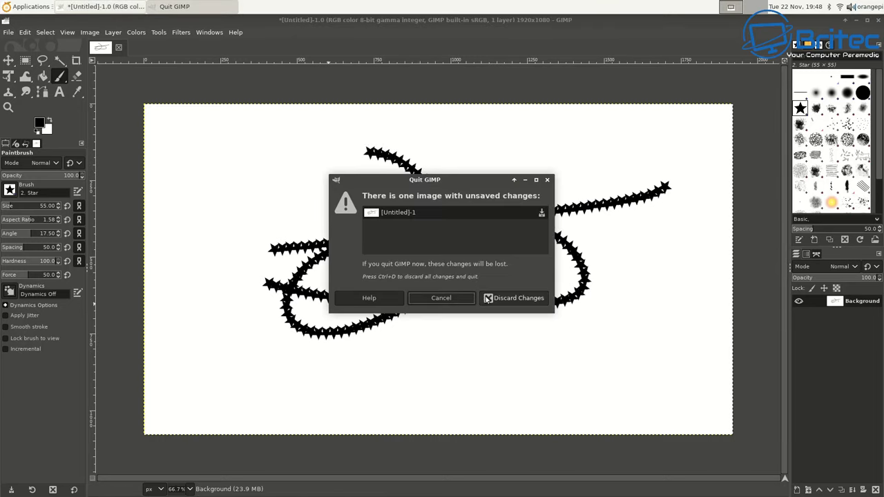
click(500, 297)
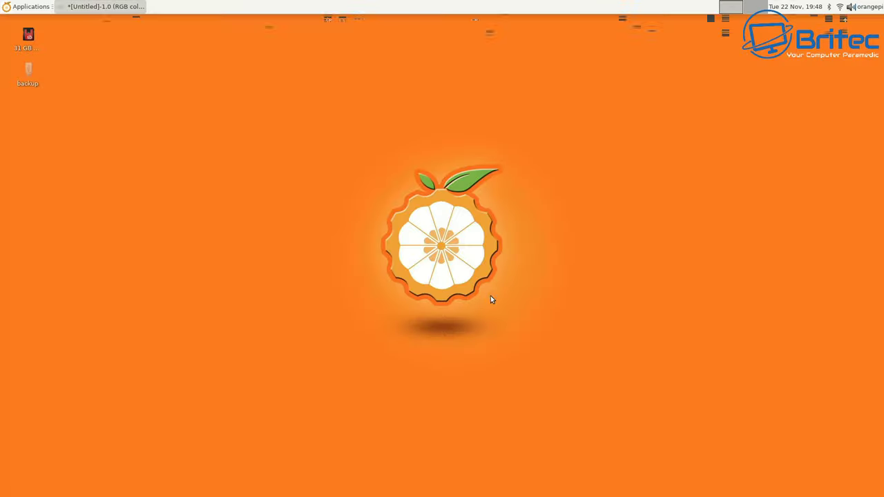
Browse through the categories of the Applications menu.
click(8, 7)
mouse_move(23, 82)
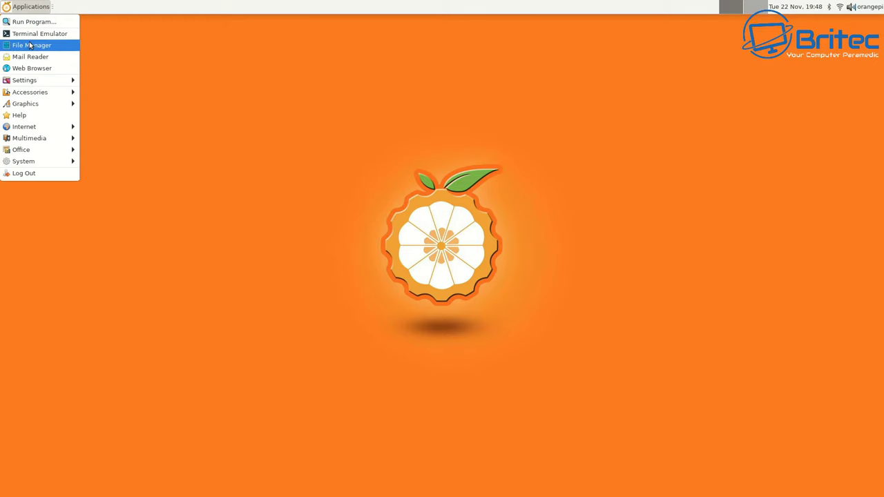
mouse_move(30, 143)
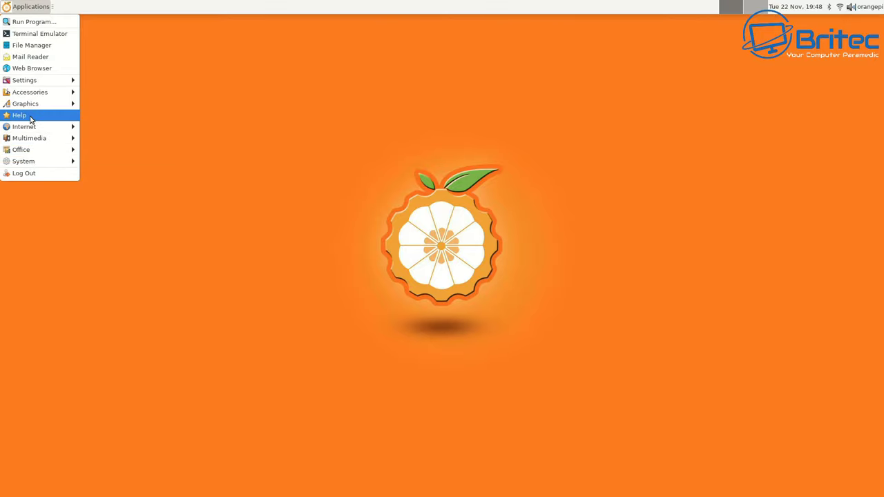
mouse_move(29, 109)
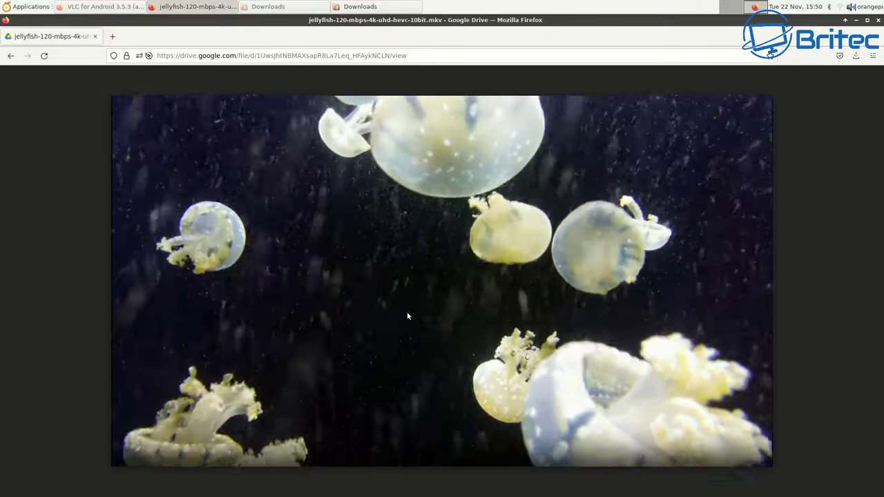
Pause the playing 120 Mbps jellyfish video.
mouse_move(407, 312)
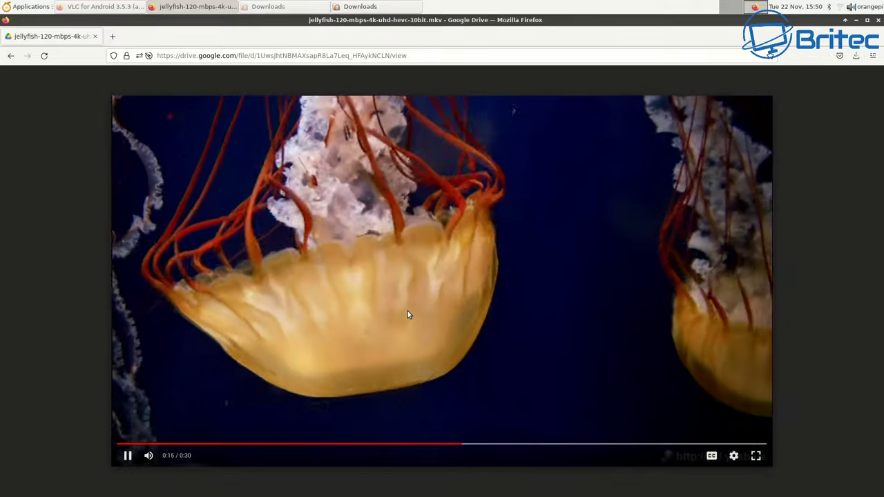
click(408, 311)
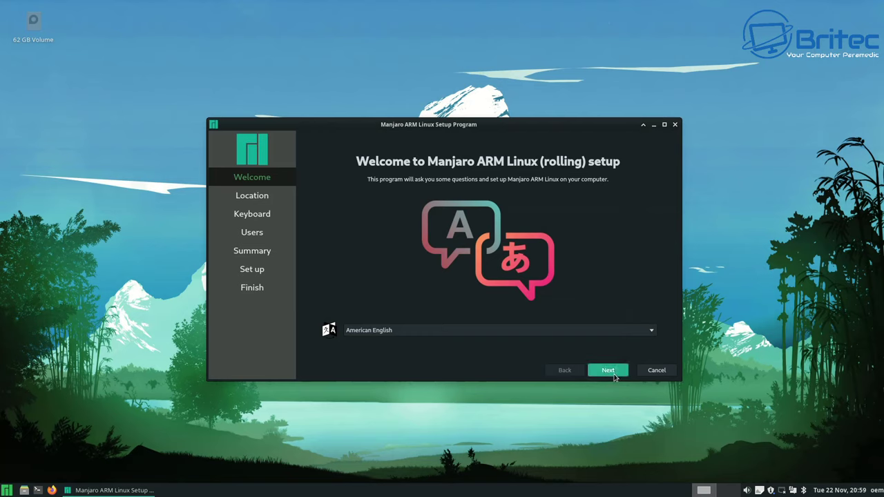
Pass the Welcome page, pick London on the timezone map, and continue to keyboard settings.
click(613, 377)
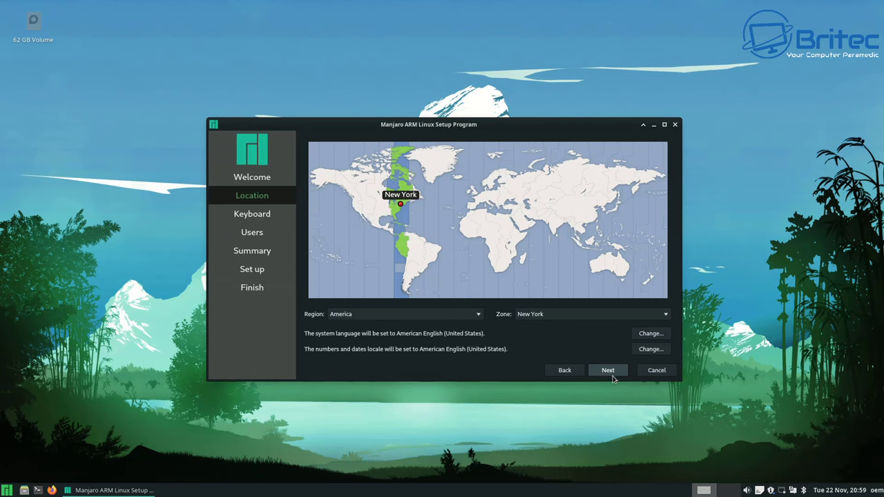
click(477, 196)
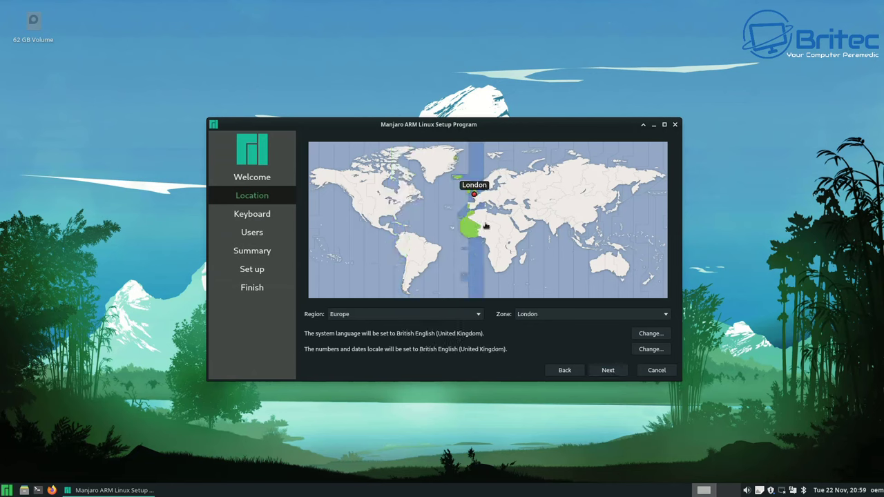
click(614, 371)
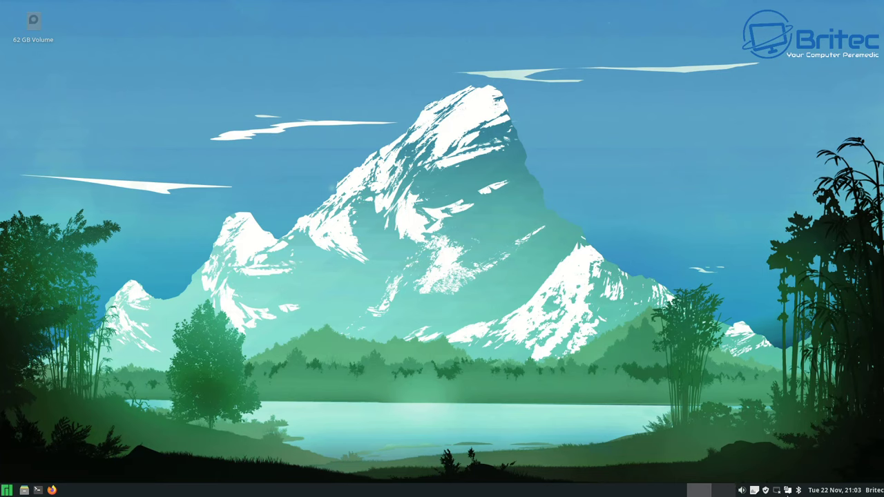
Show the list of available Wi-Fi networks from the network tray icon.
click(776, 491)
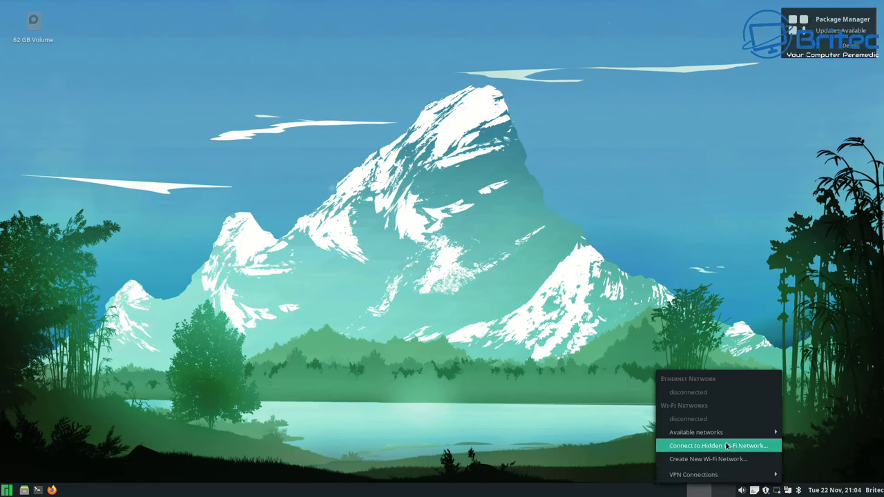
mouse_move(732, 432)
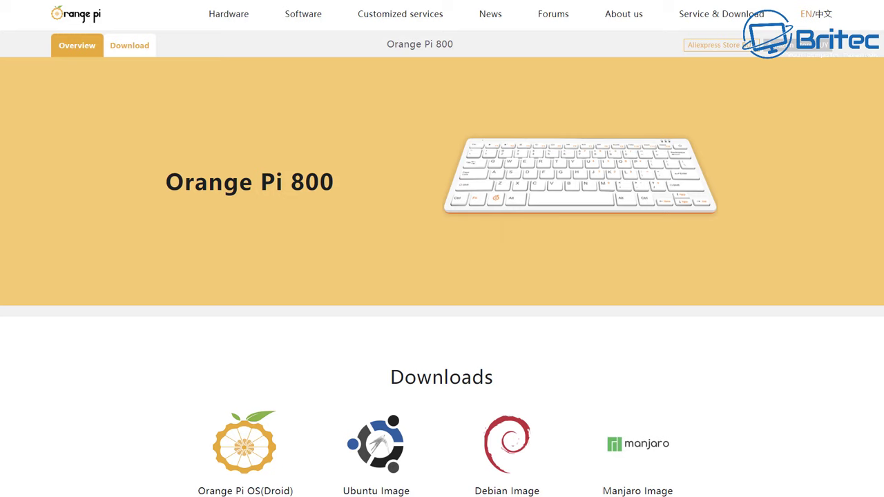
Scroll down the Orange Pi 800 page toward the Downloads section.
scroll(442, 249, down, 4)
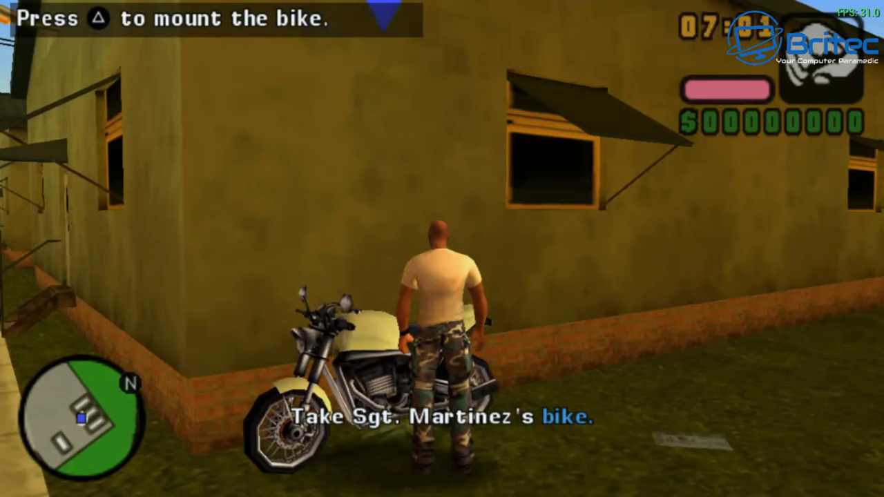
Walk the character around to face Sgt. Martinez's bike and mount it.
key(Up)
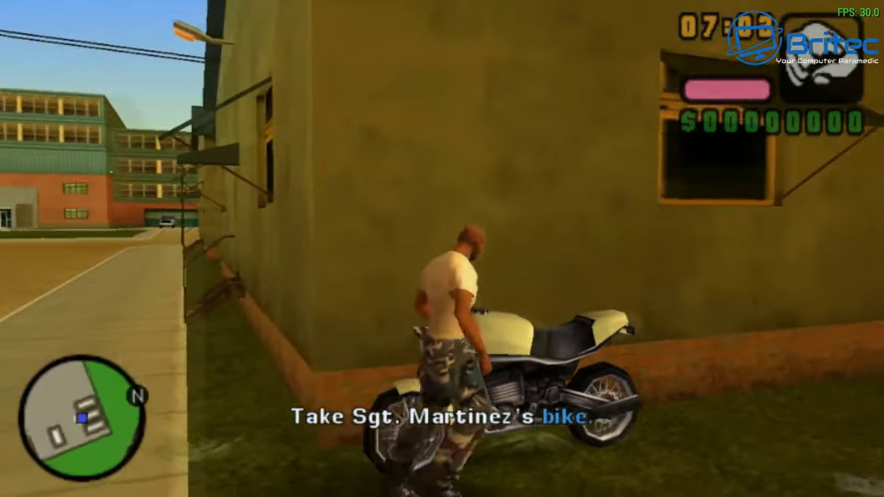
key(Up)
key(w)
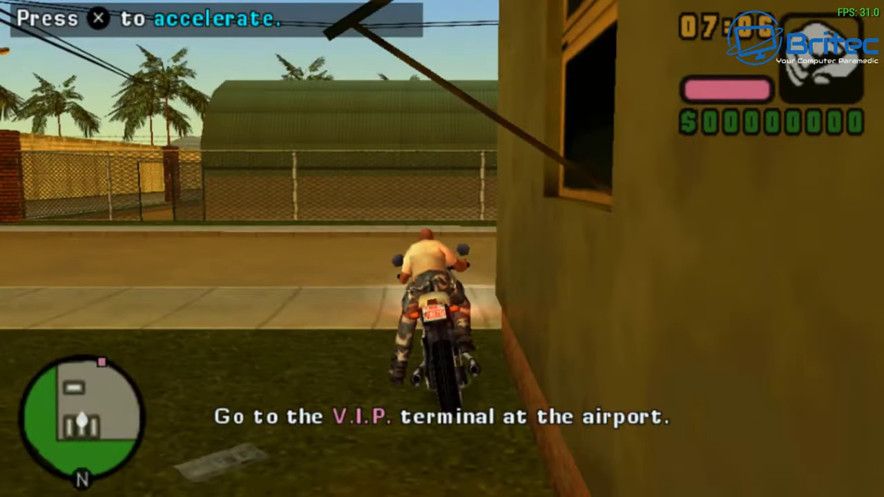
Accelerate the bike out of the alley and steer it across the lot onto the road.
key(x)
key(Left)
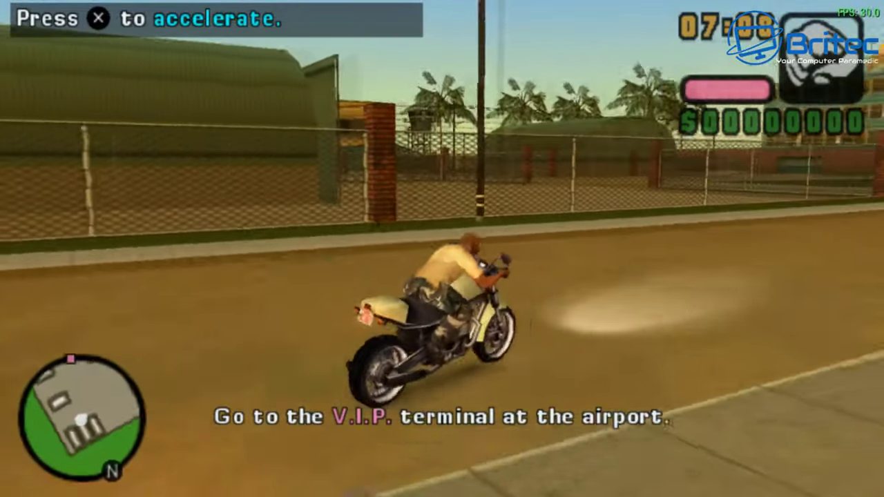
key(Left)
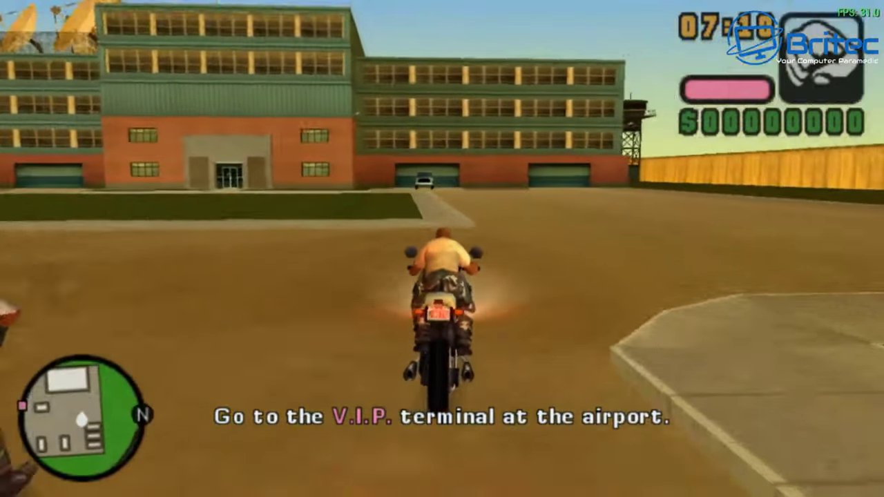
key(Right)
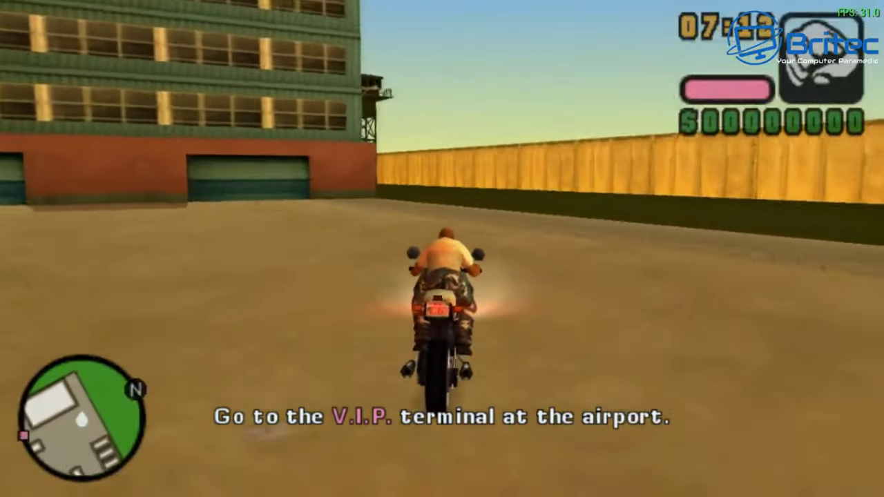
key(Left)
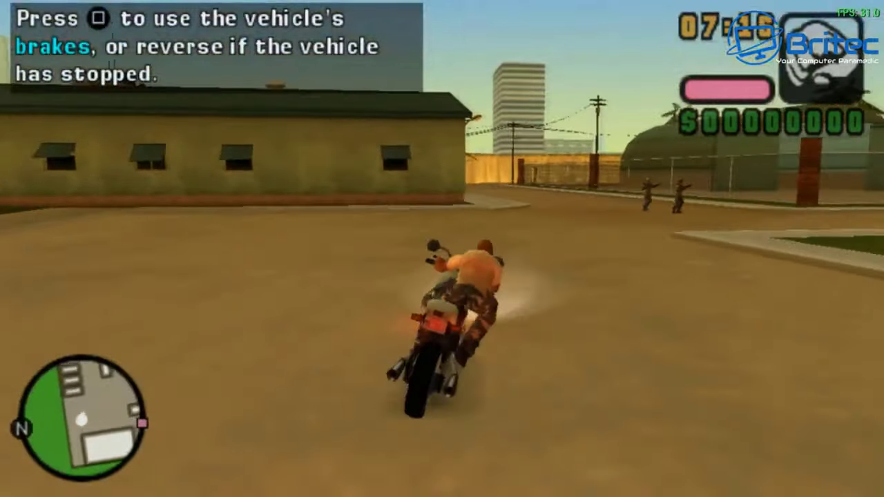
key(Left)
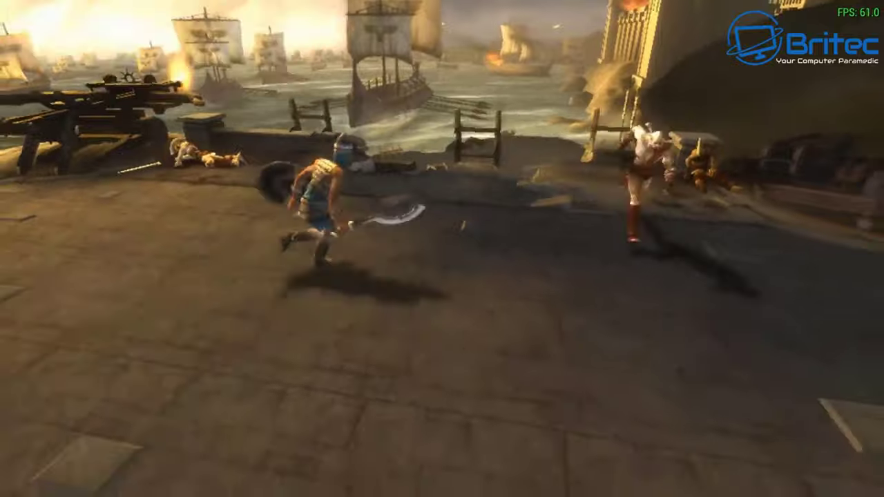
Attack the harbour soldiers as Kratos, chaining strikes into a combo.
key(a)
key(a)
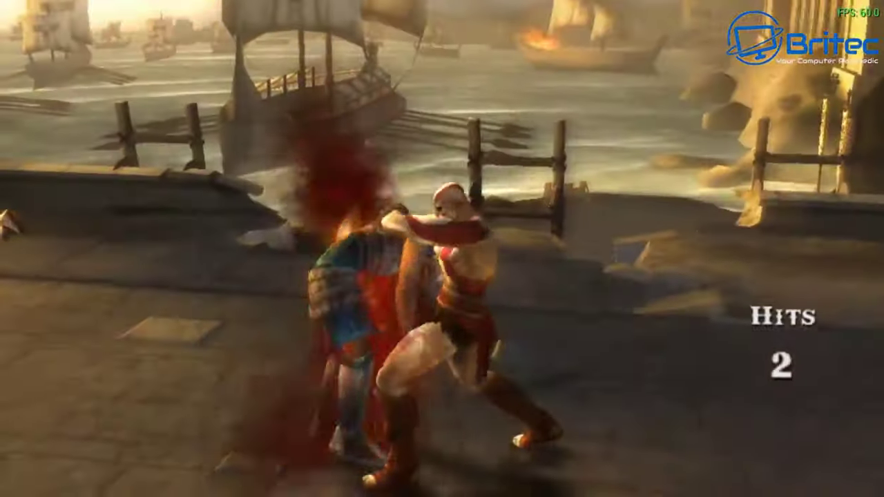
key(a)
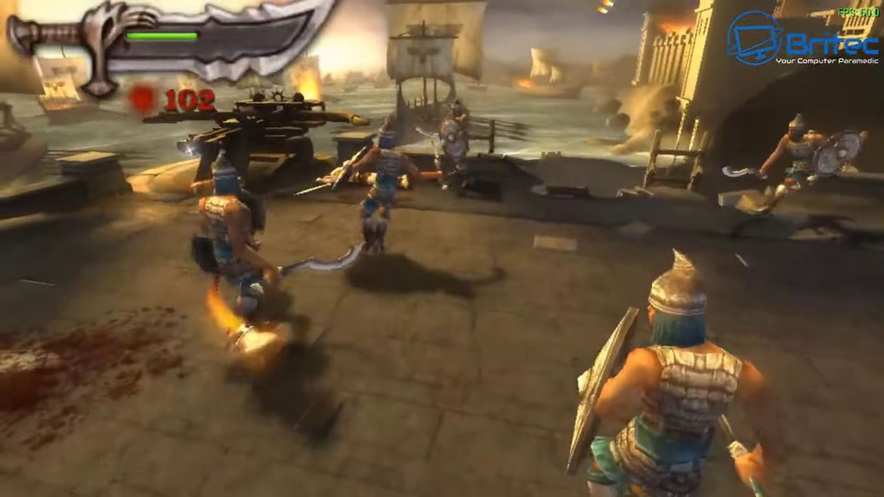
key(a)
key(a)
key(a)
key(a)
key(a)
key(a)
key(a)
key(a)
key(a)
key(a)
key(a)
key(a)
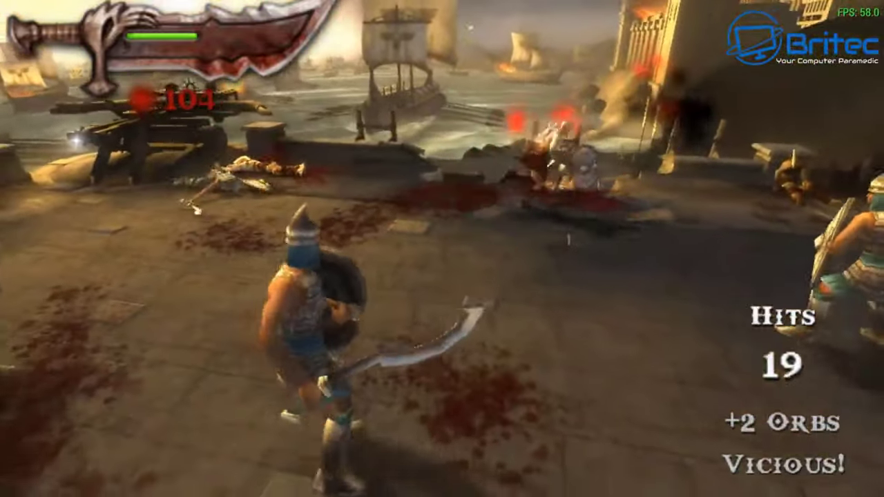